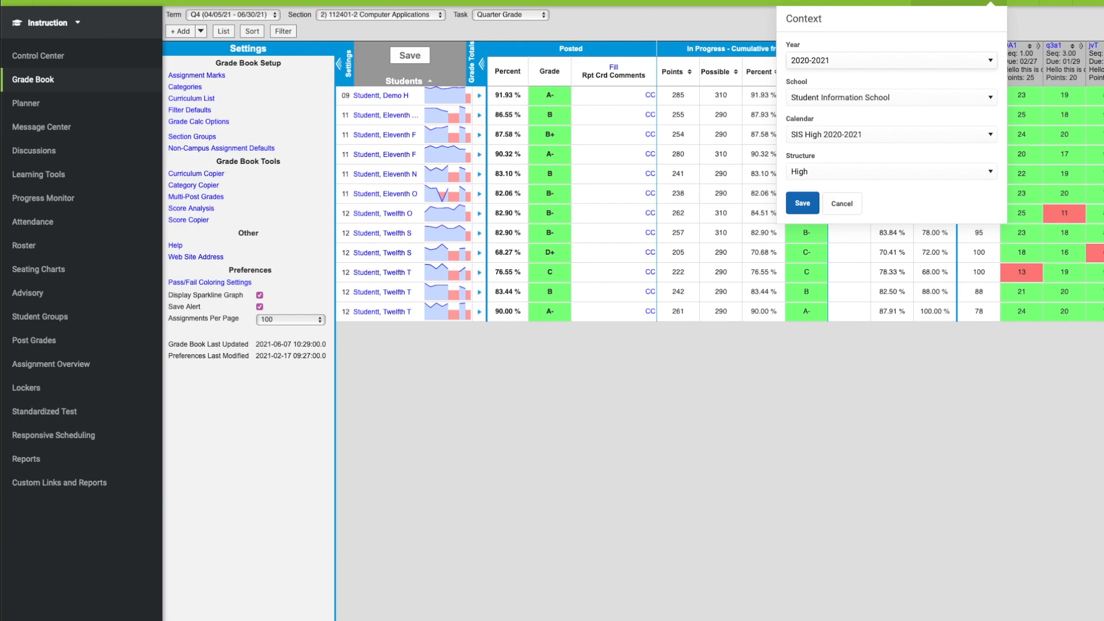
- Open the grade calculation options and examine the Q4 Quarter Grade's cumulative start term and the Q4 Semester Exam's type and grading scale
left_click(842, 203)
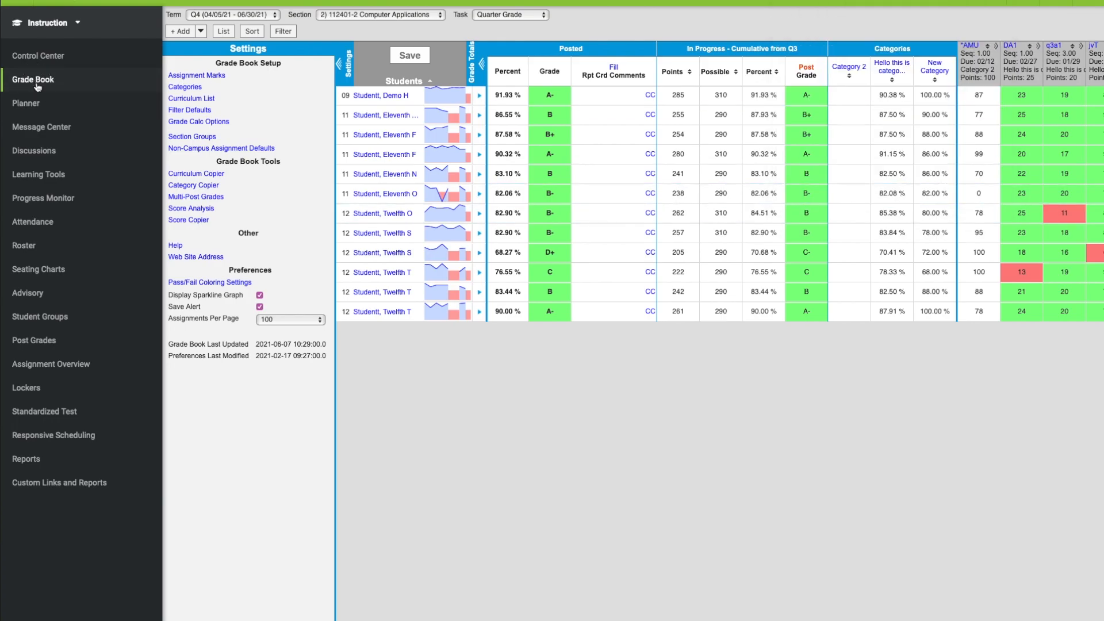
left_click(211, 122)
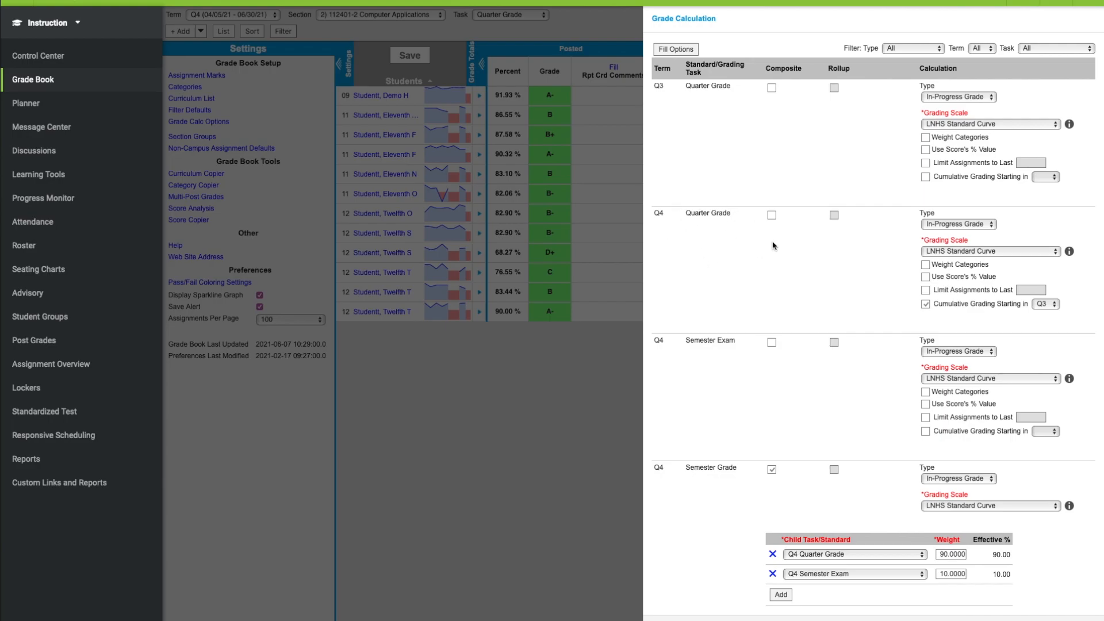
left_click(1041, 305)
left_click(964, 352)
left_click(975, 352)
left_click(980, 379)
left_click(997, 380)
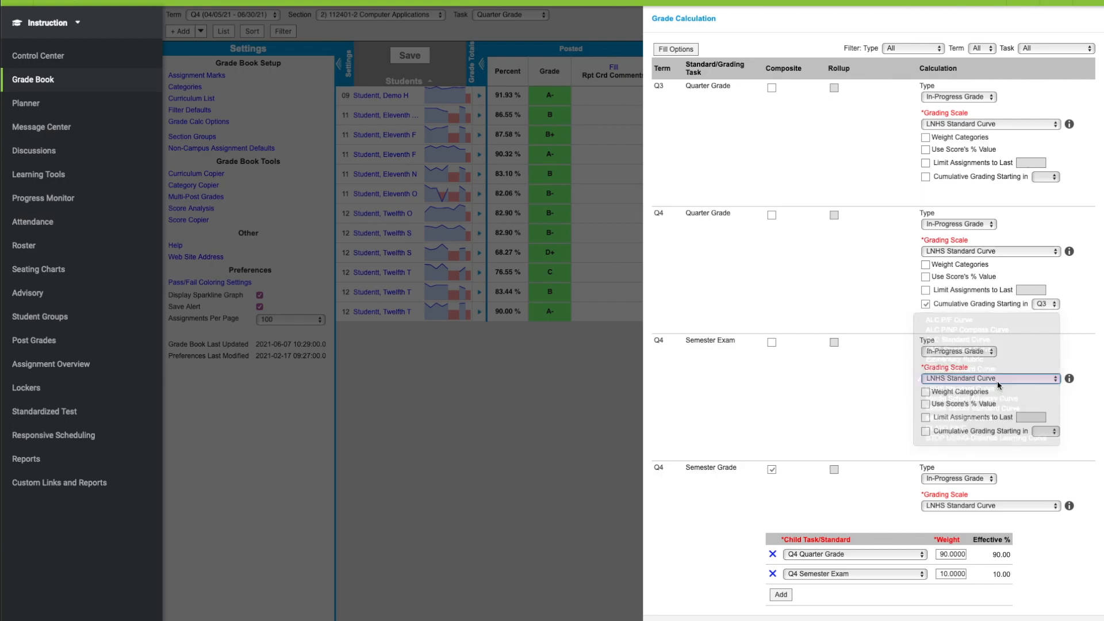
left_click(830, 453)
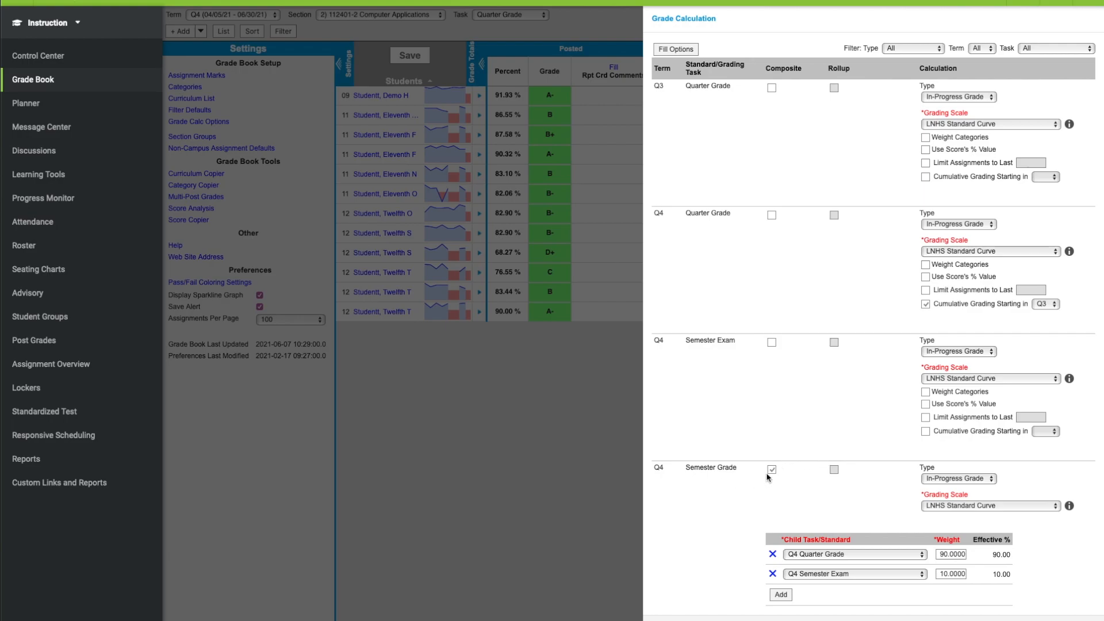
- Remove both existing child tasks from the Q4 Semester Grade and re-enable its composite calculation
left_click(773, 554)
left_click(772, 554)
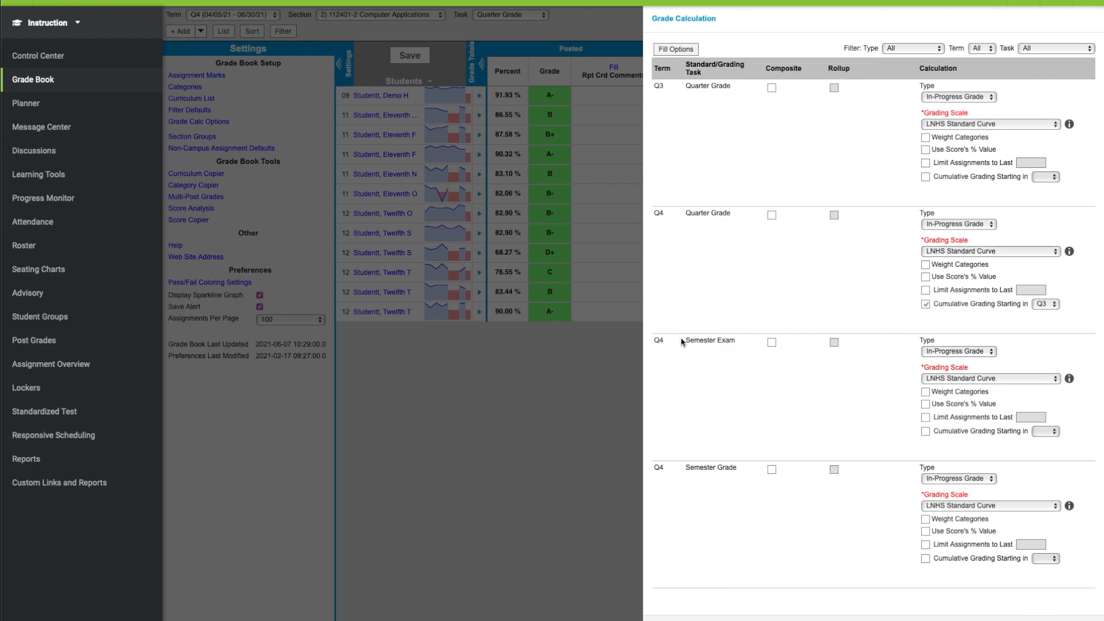
left_click(771, 471)
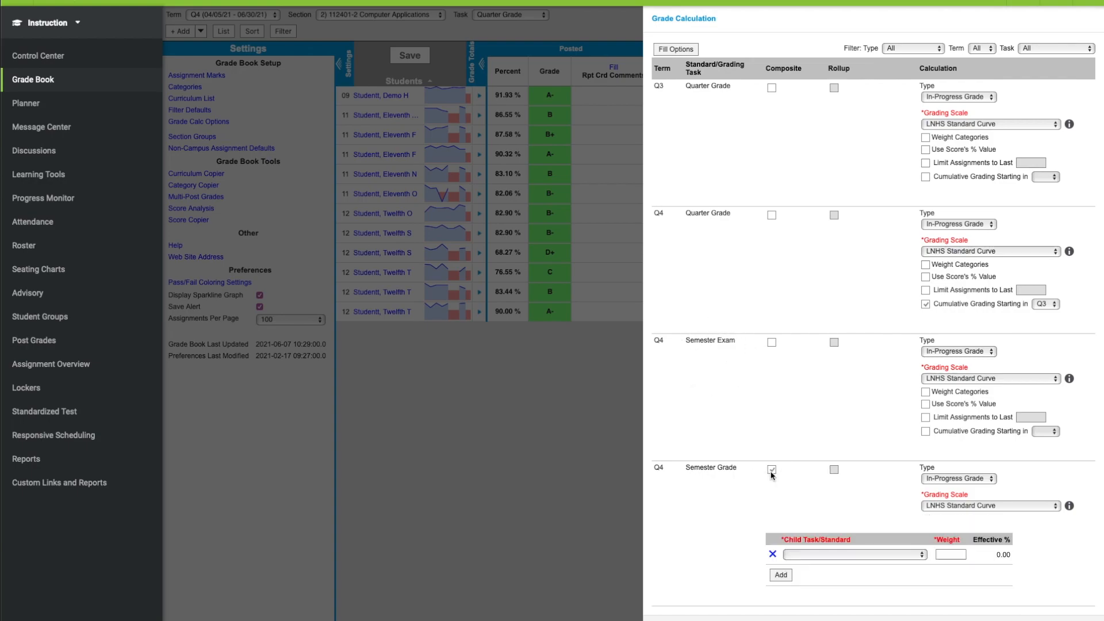
- Add Q4 Quarter Grade and Q4 Semester Exam as child tasks of the Q4 Semester Grade composite
left_click(805, 553)
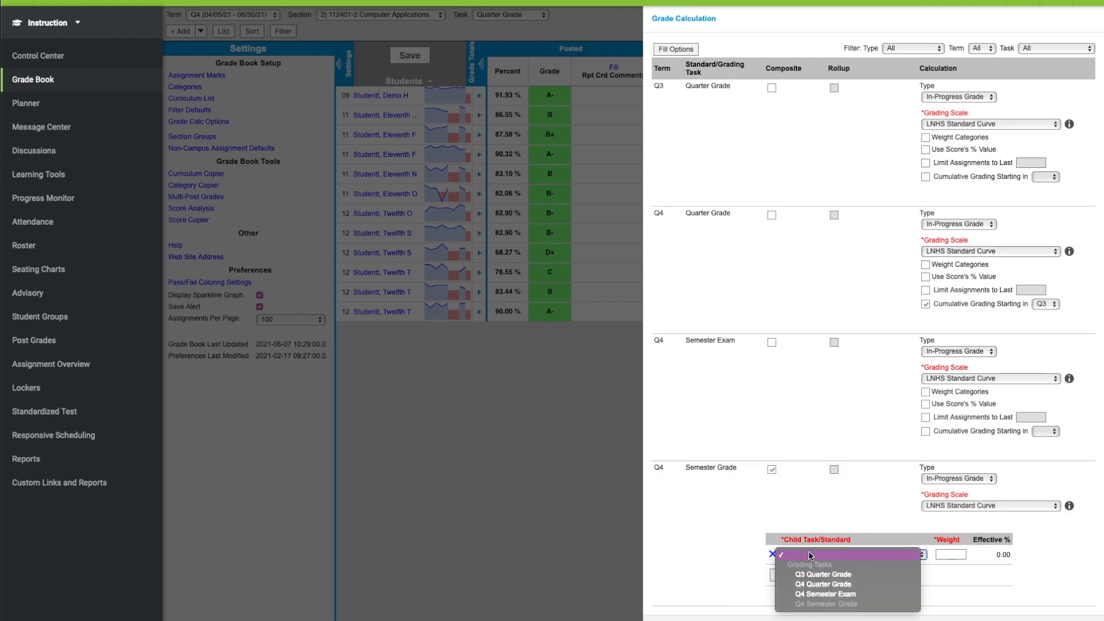
left_click(842, 585)
left_click(785, 580)
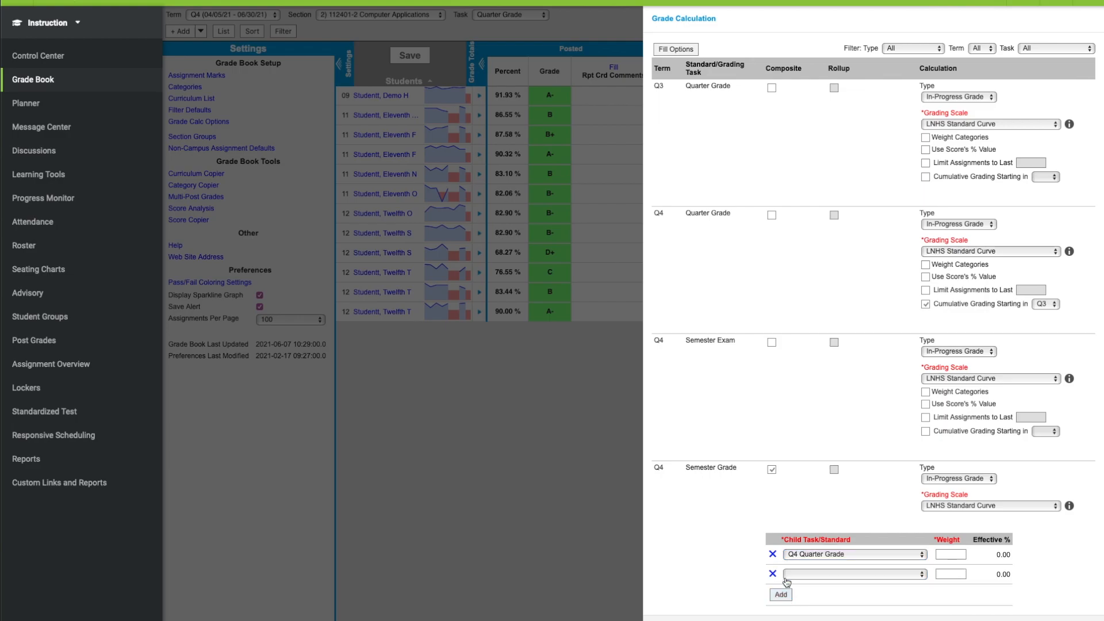
left_click(799, 574)
left_click(828, 604)
- Weight the Q4 Quarter Grade 90 and the Q4 Semester Exam 10, and close the grade calculation options
left_click(951, 554)
left_click(956, 574)
left_click(1065, 560)
left_click(1045, 615)
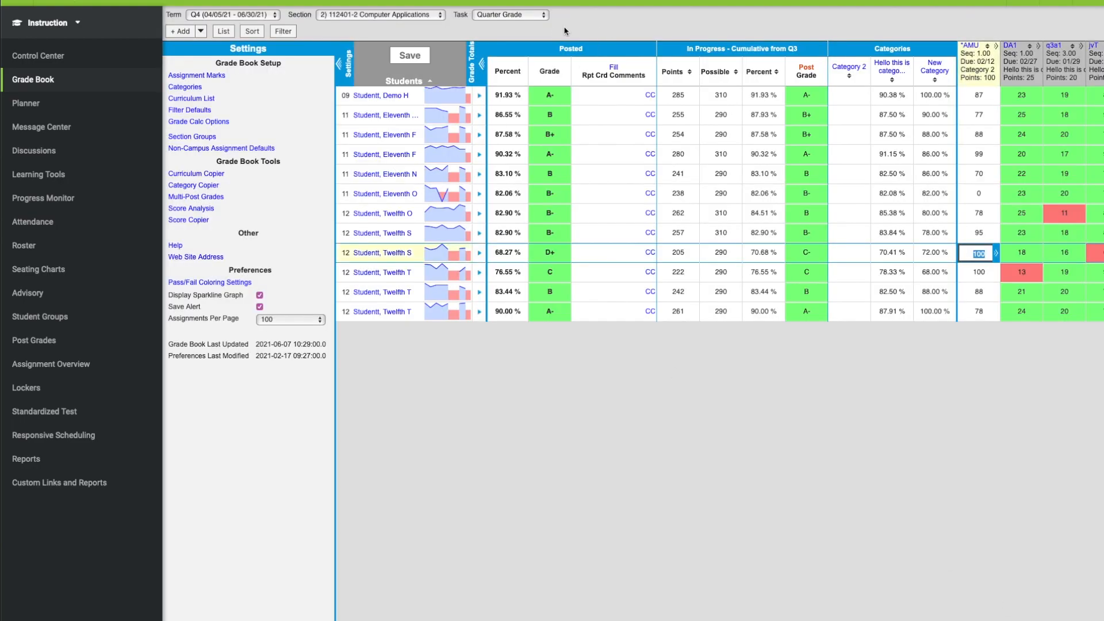
- With term Q4 and task Quarter Grade selected, post all students' in-progress grades to the Q4 Quarter Grade and save the grade book
left_click(532, 17)
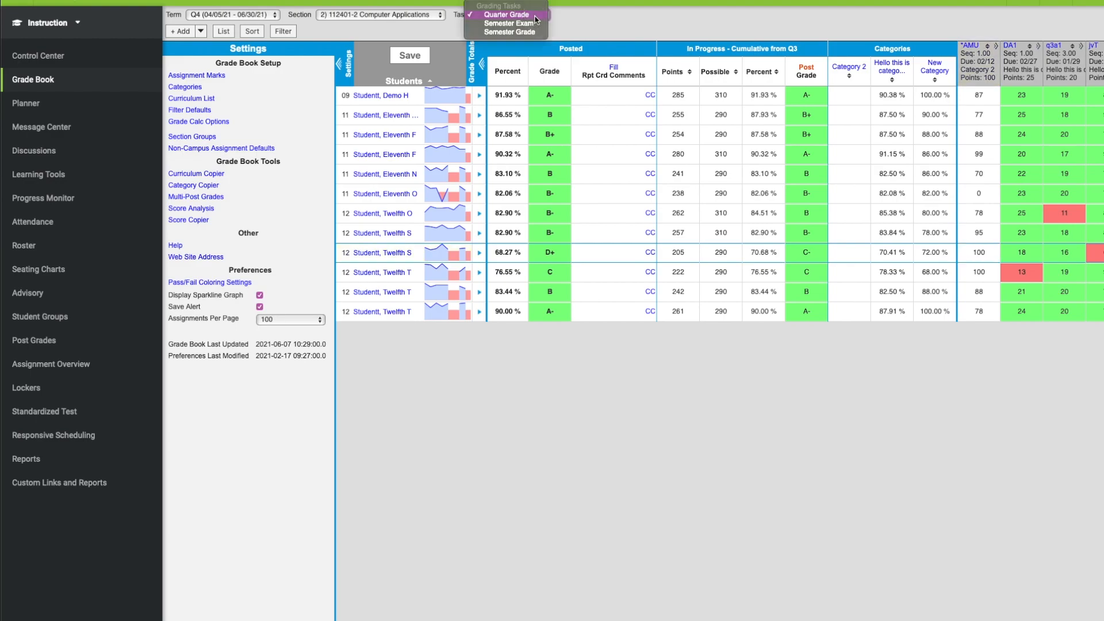
left_click(527, 15)
left_click(258, 19)
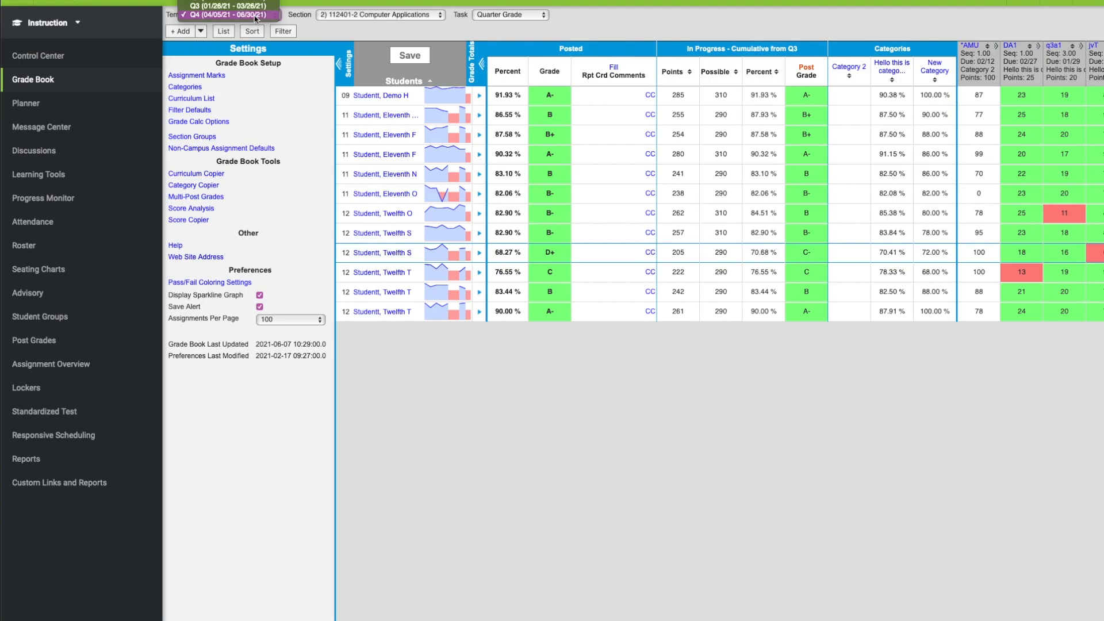
left_click(256, 15)
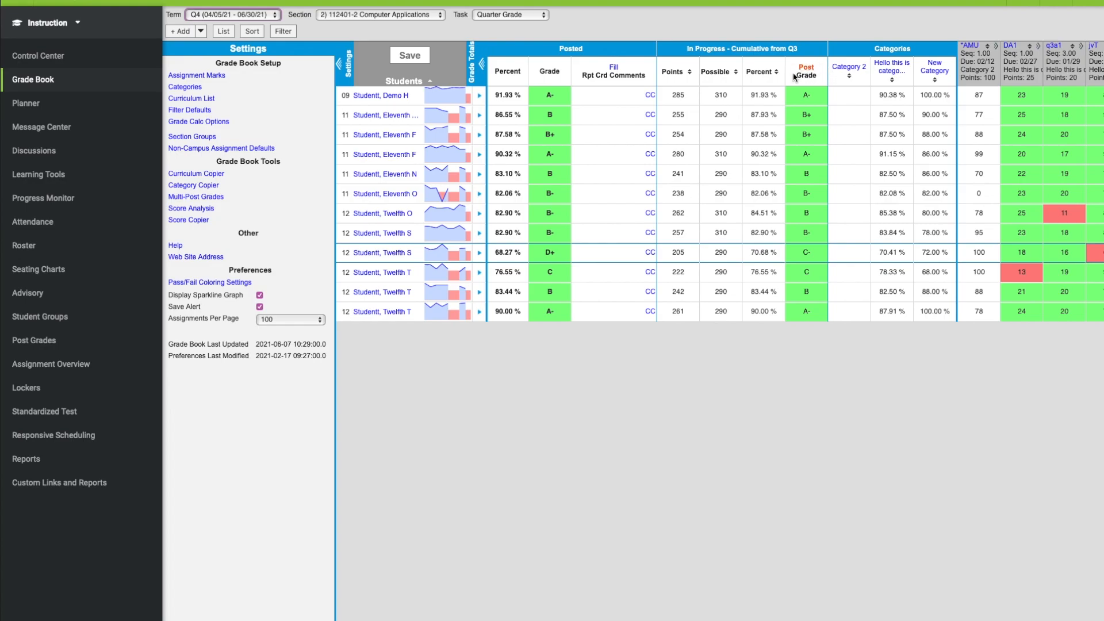
mouse_move(693, 55)
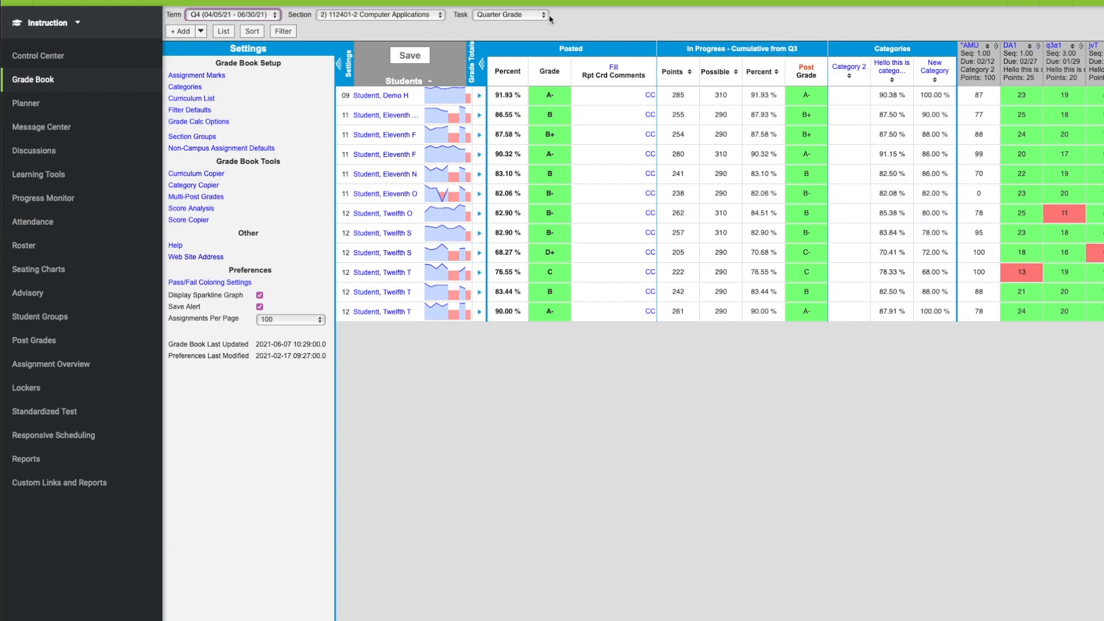
left_click(811, 73)
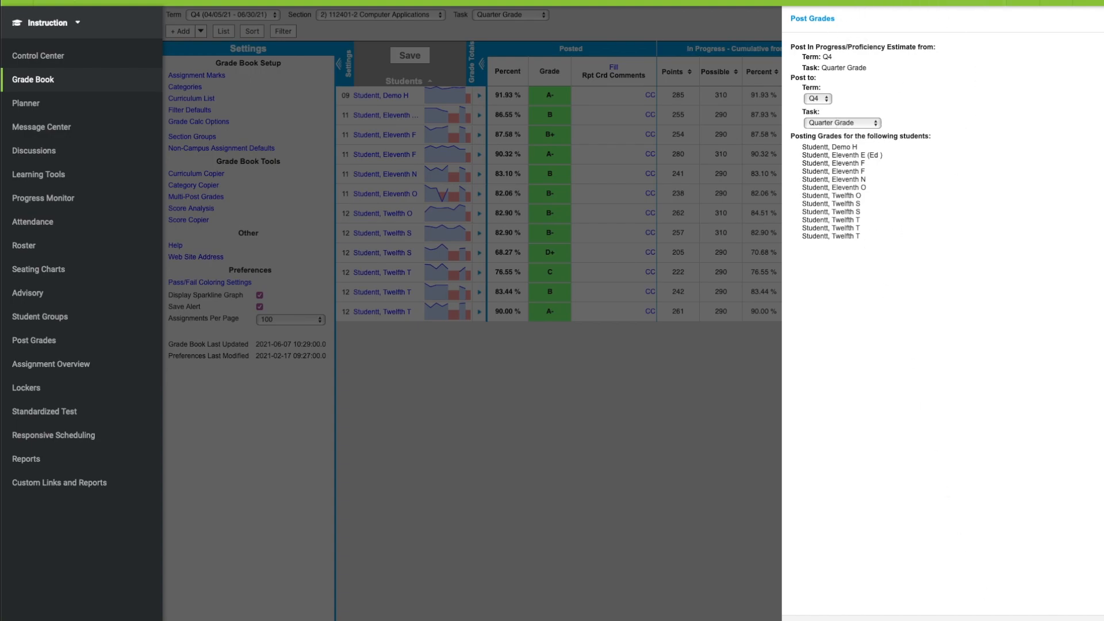
left_click(1047, 619)
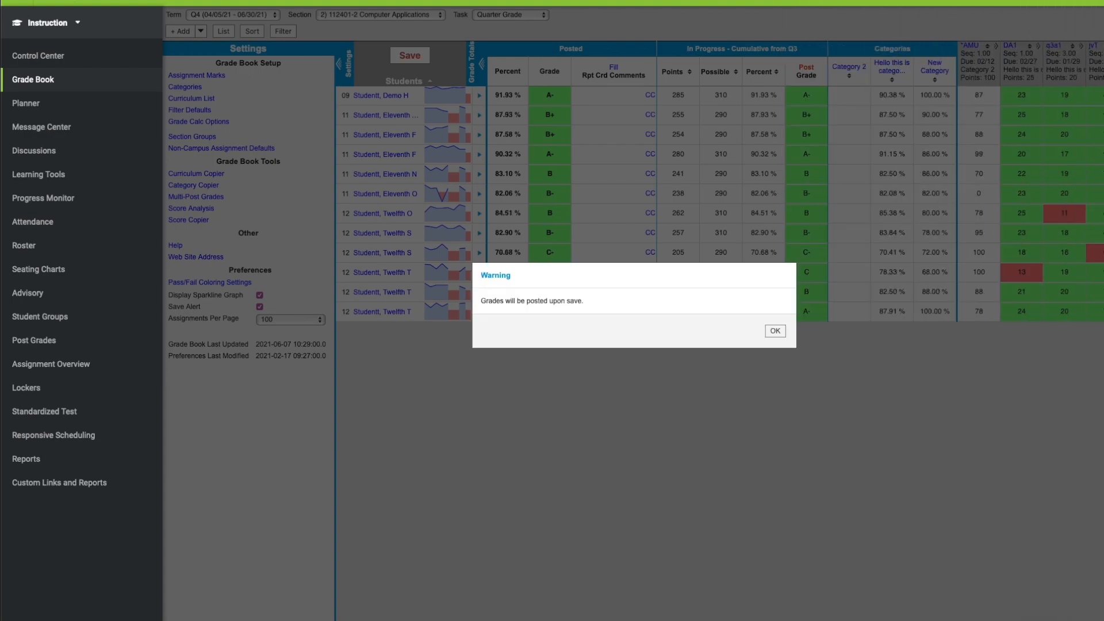
left_click(775, 331)
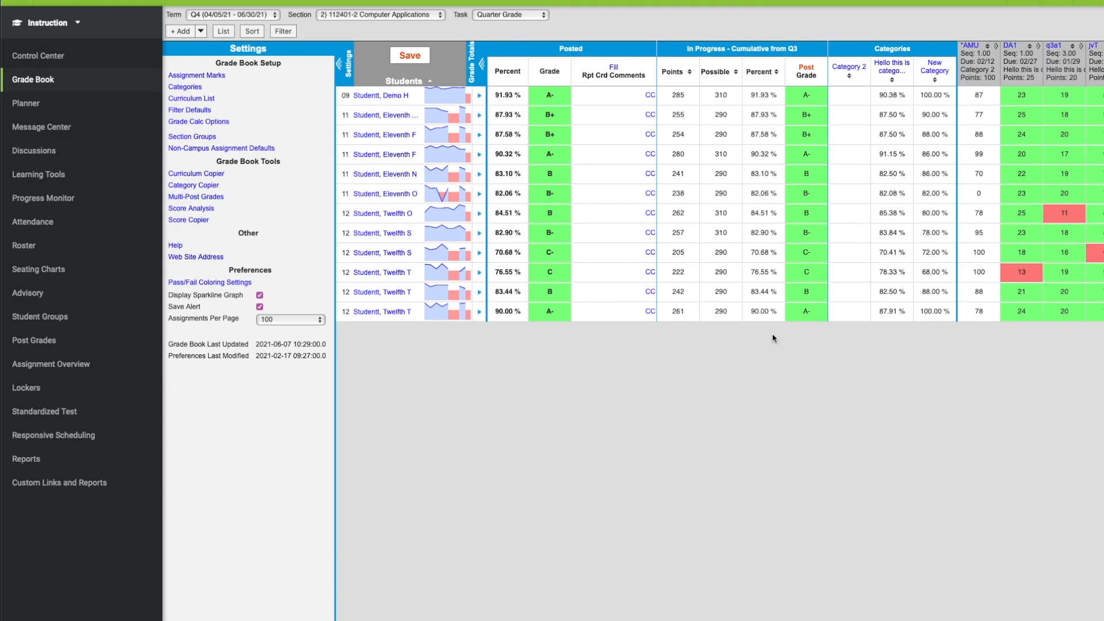
left_click(417, 59)
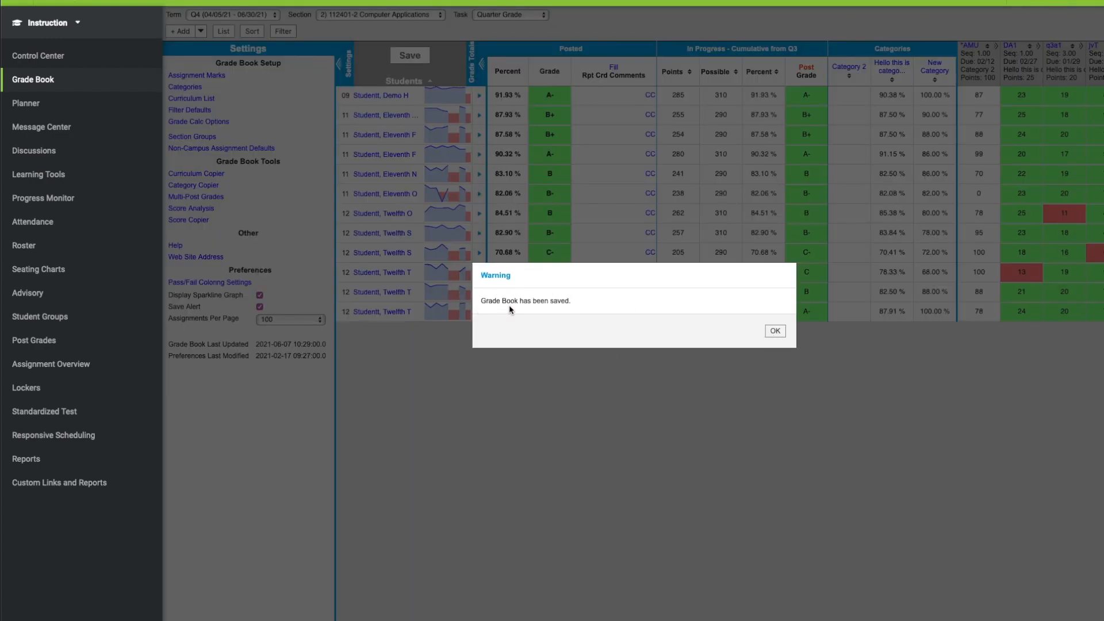
left_click(775, 331)
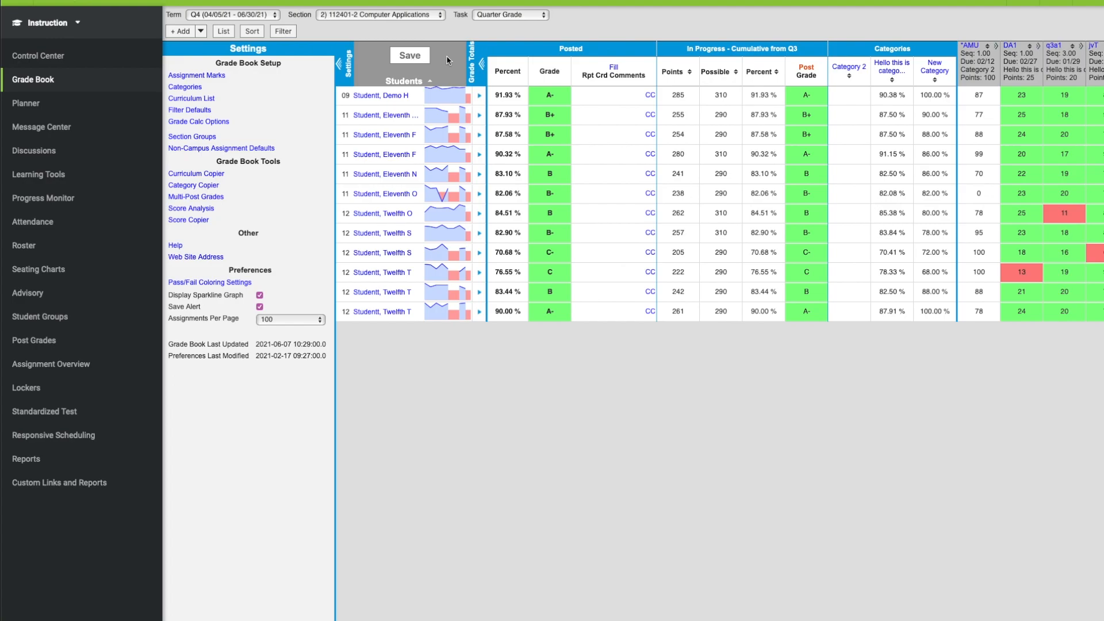
- Switch to the Semester Exam task, post the in-progress grades to the Q4 Semester Exam, and save the grade book
left_click(517, 15)
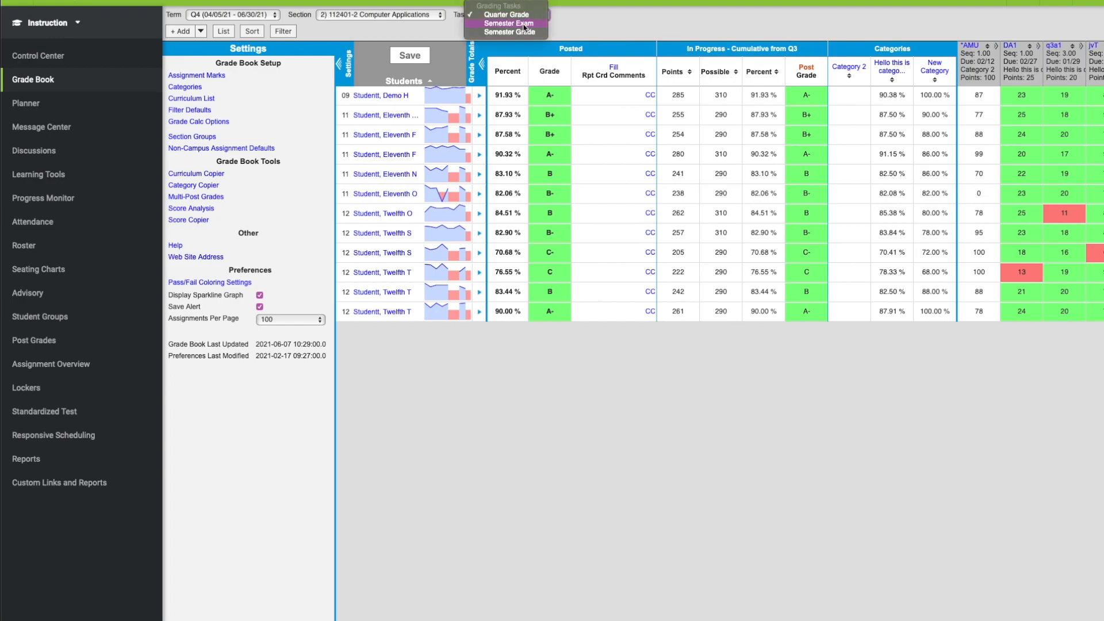
left_click(524, 24)
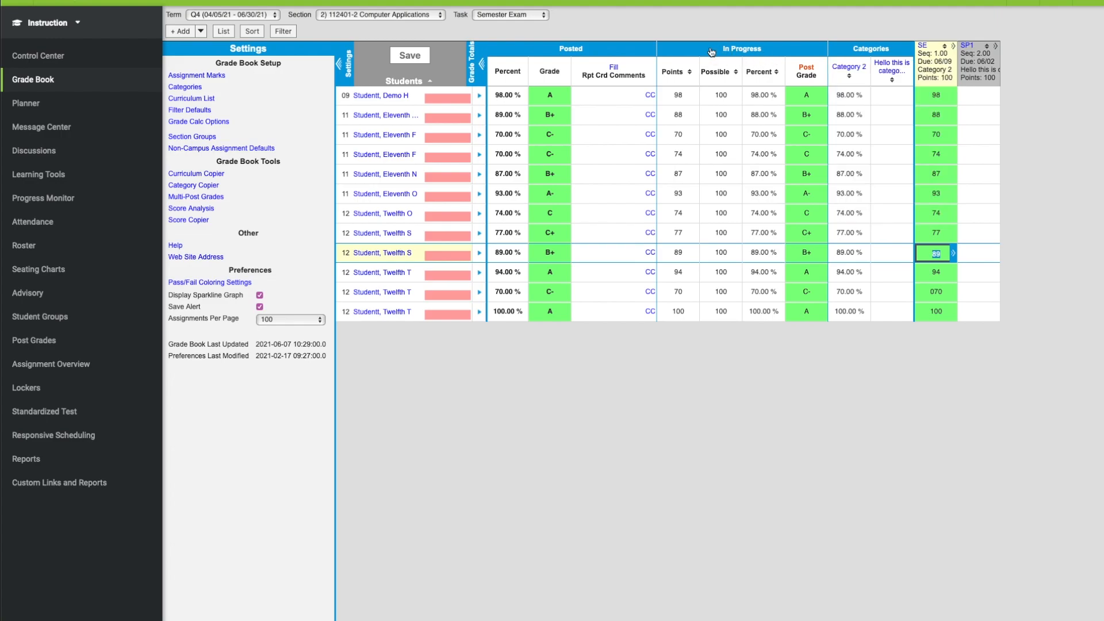
left_click(807, 71)
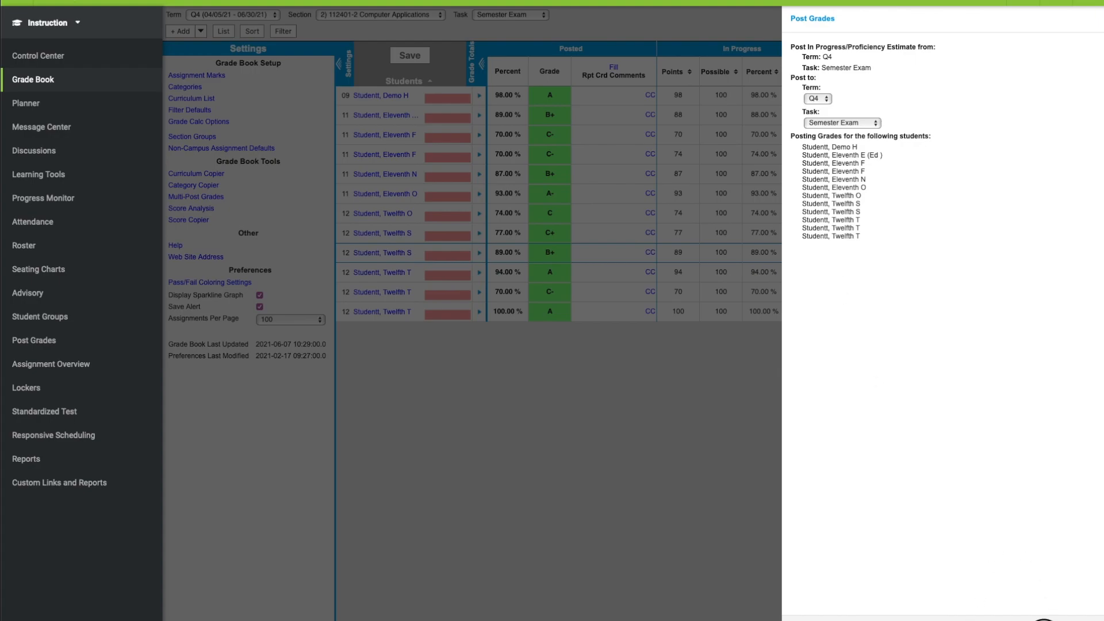
left_click(1043, 620)
left_click(775, 330)
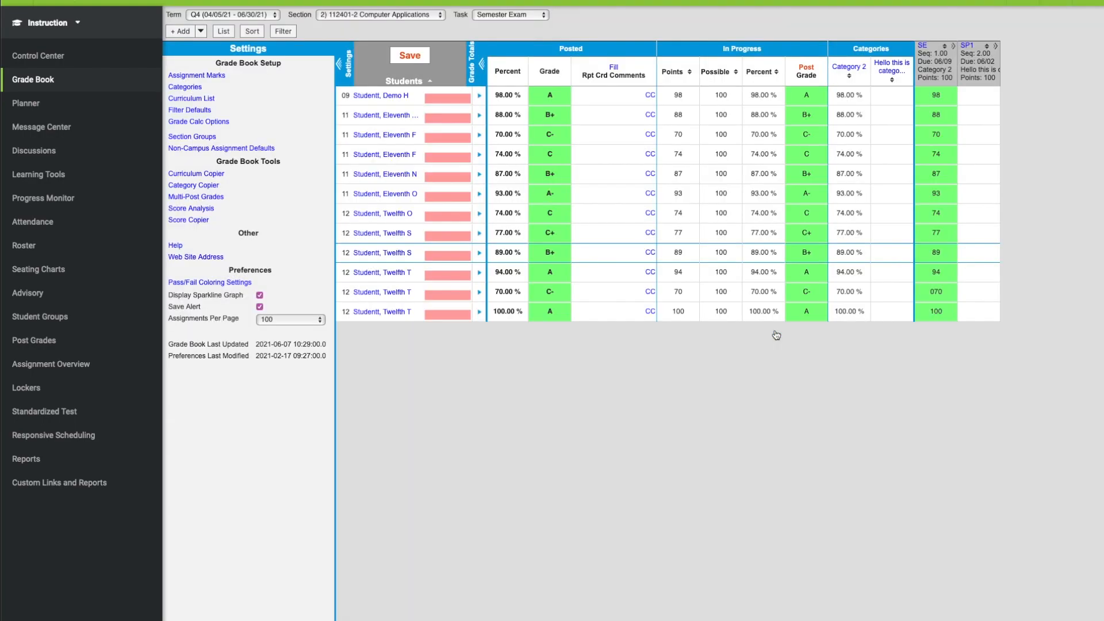
left_click(413, 58)
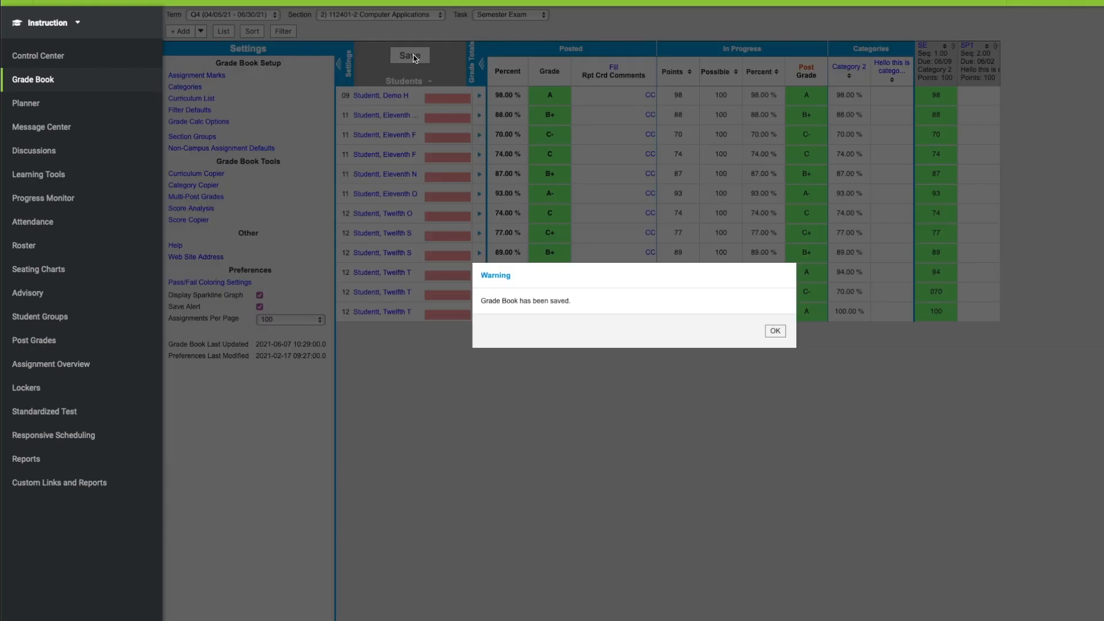
left_click(776, 331)
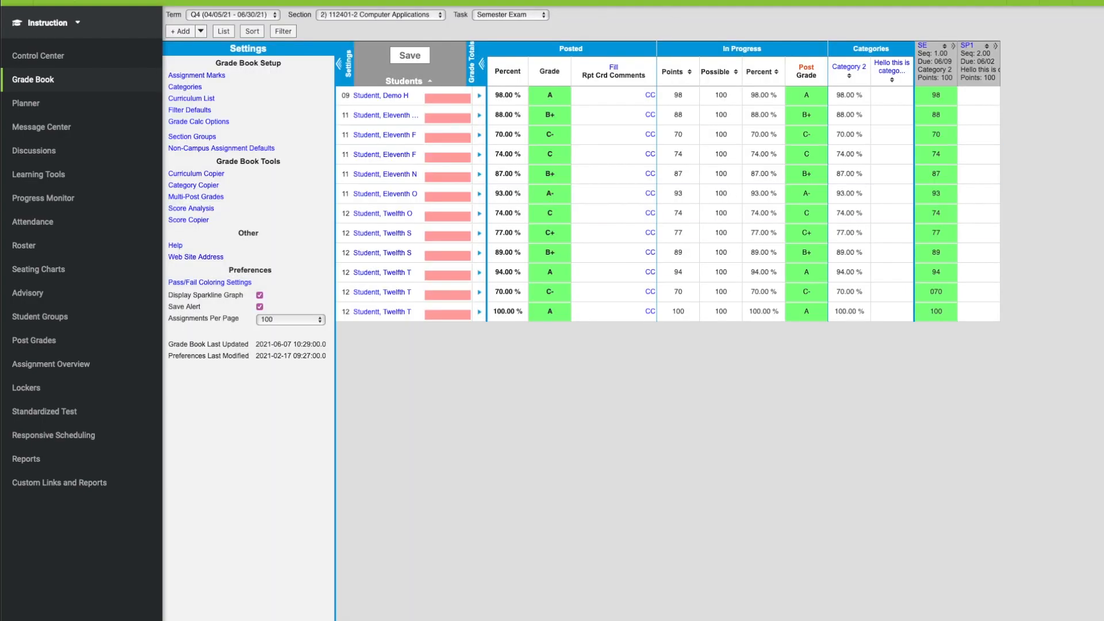
- Switch to the Semester Grade task, post the composite in-progress grades to the Q4 Semester Grade, and save the grade book
left_click(526, 17)
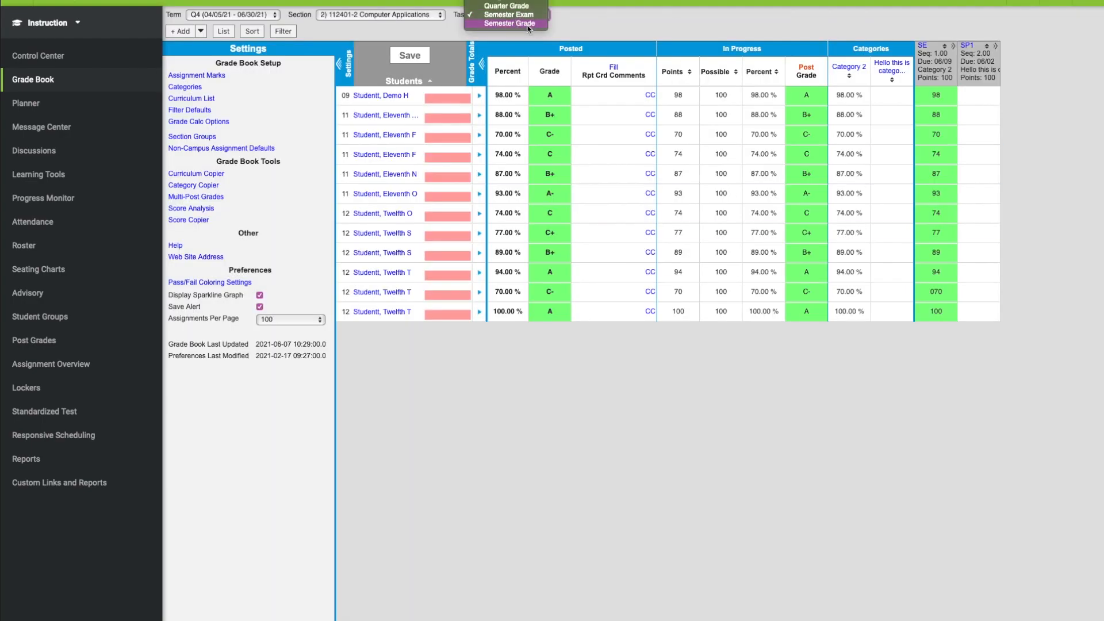
left_click(528, 23)
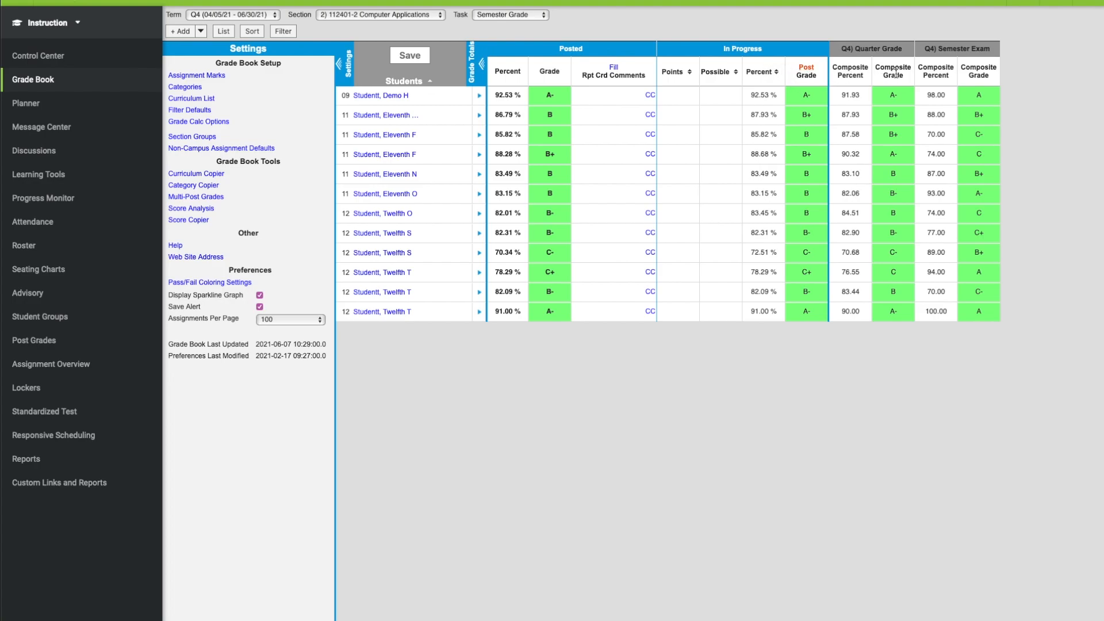
left_click_drag(878, 68, 994, 76)
left_click(880, 82)
left_click(808, 71)
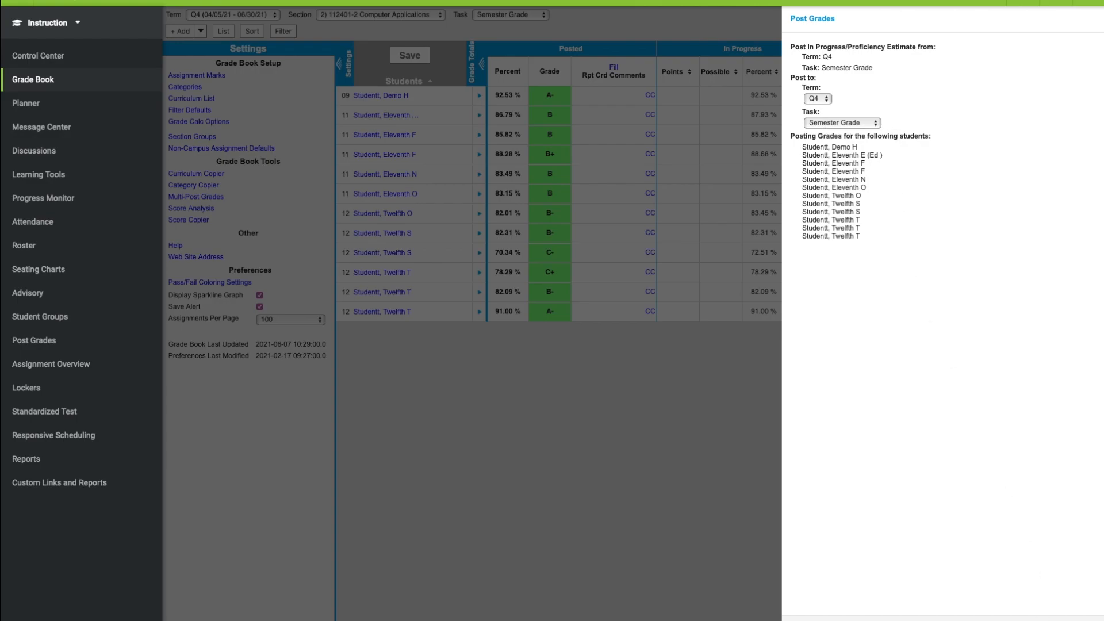
left_click(1048, 616)
left_click(783, 329)
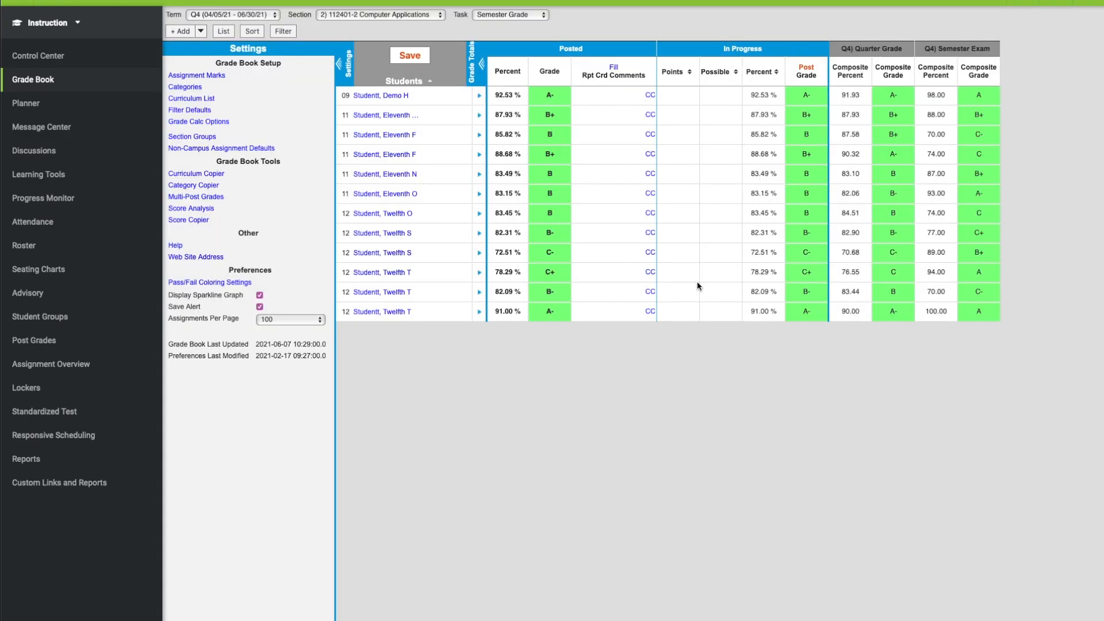
left_click(415, 57)
left_click(774, 331)
left_click(492, 17)
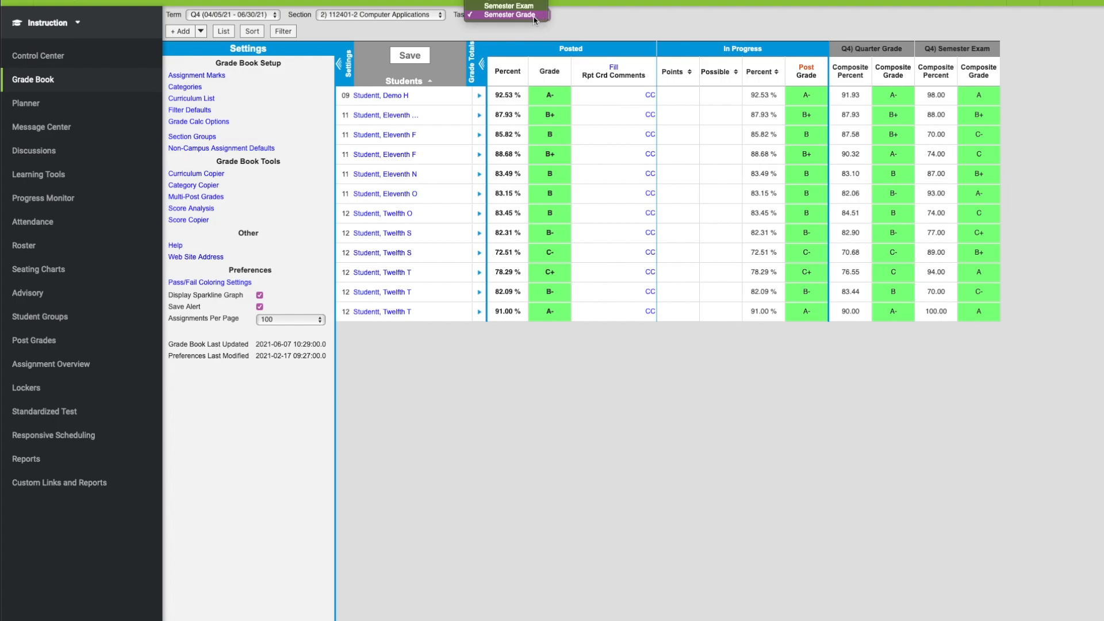
left_click(492, 38)
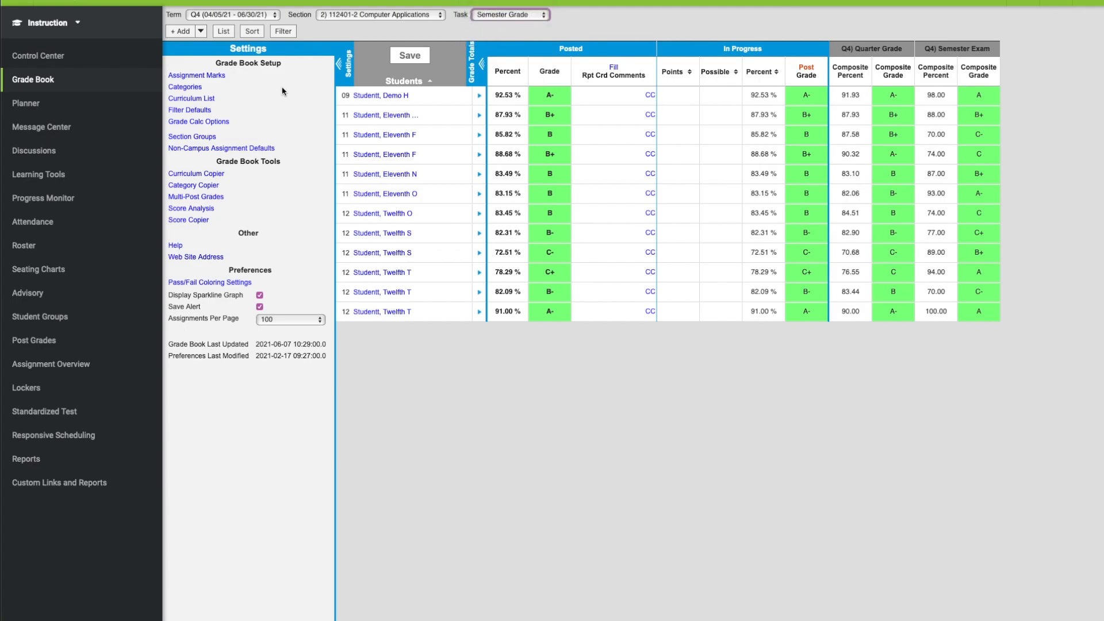